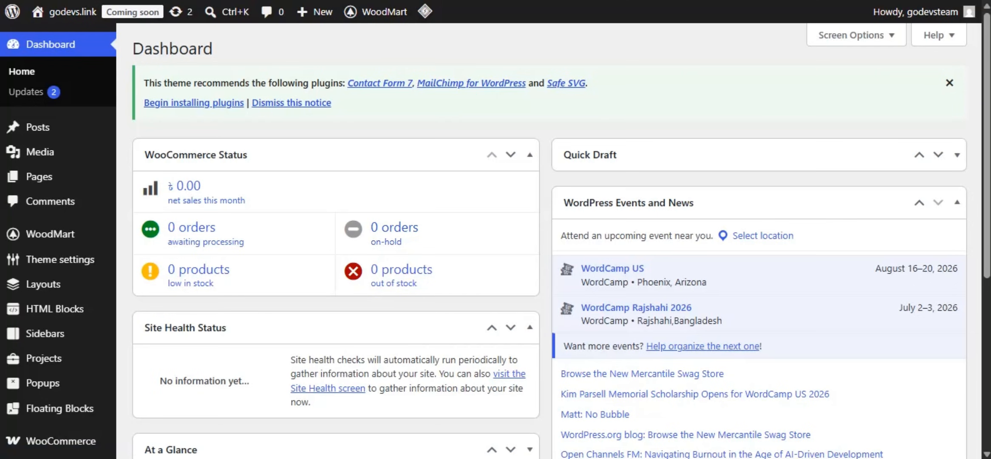
Search the add-plugins catalogue for "WooCommerce PDF Invoices"
scroll(51, 322, "down", 5)
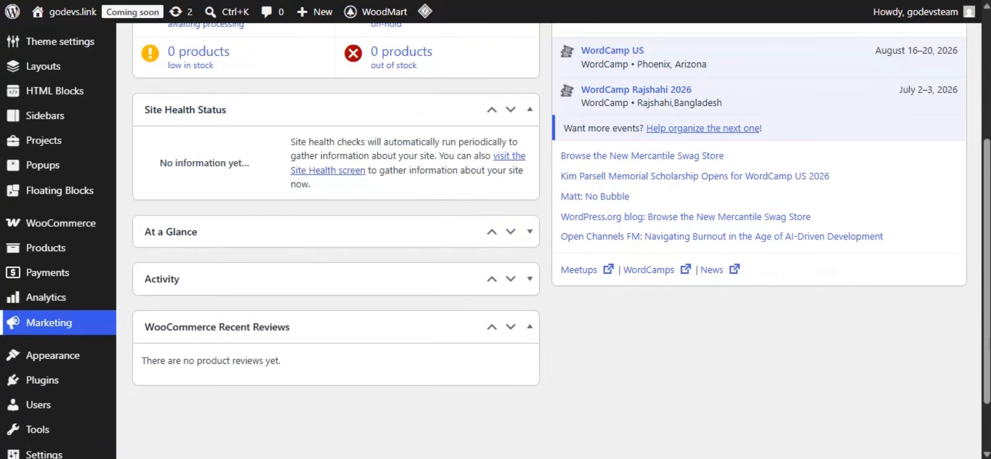
mouse_move(43, 380)
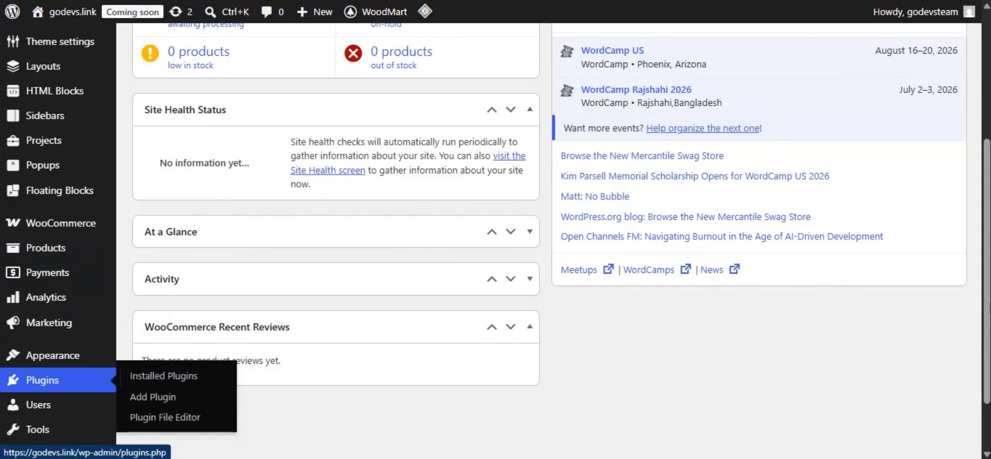
left_click(153, 397)
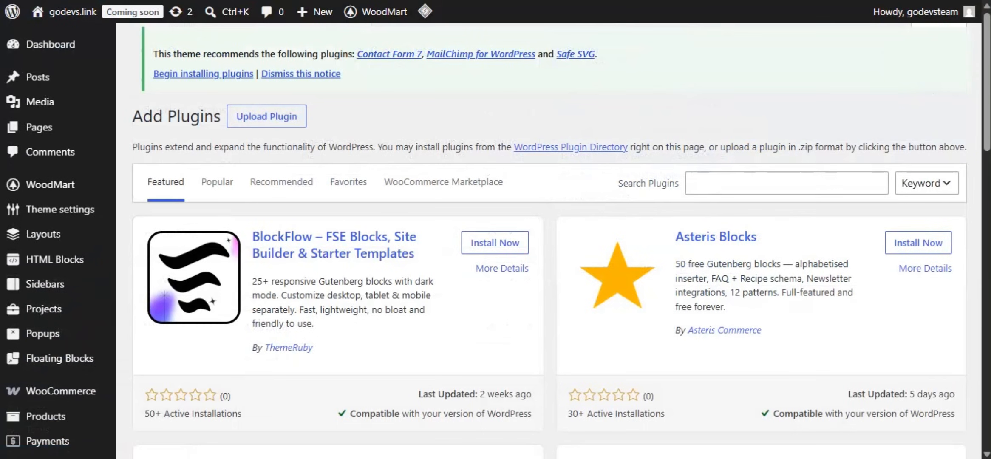
left_click(772, 175)
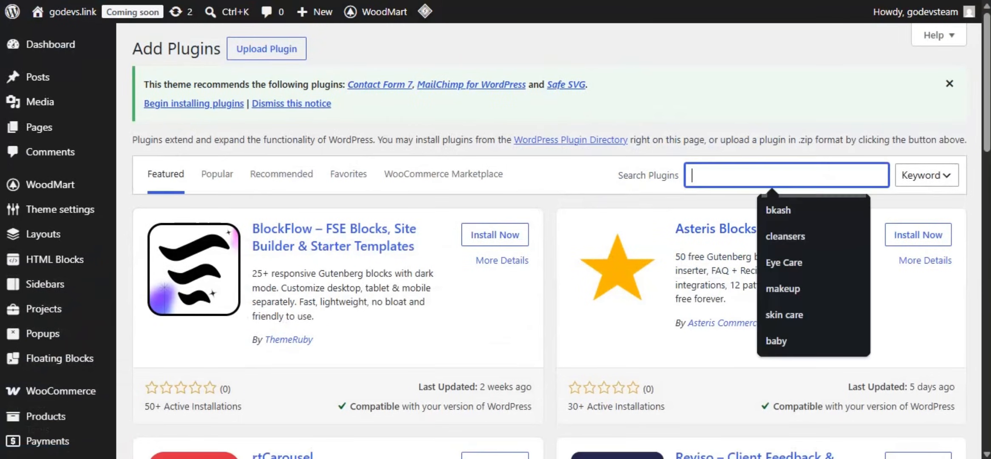
type("WooCommerce PDF Invoices")
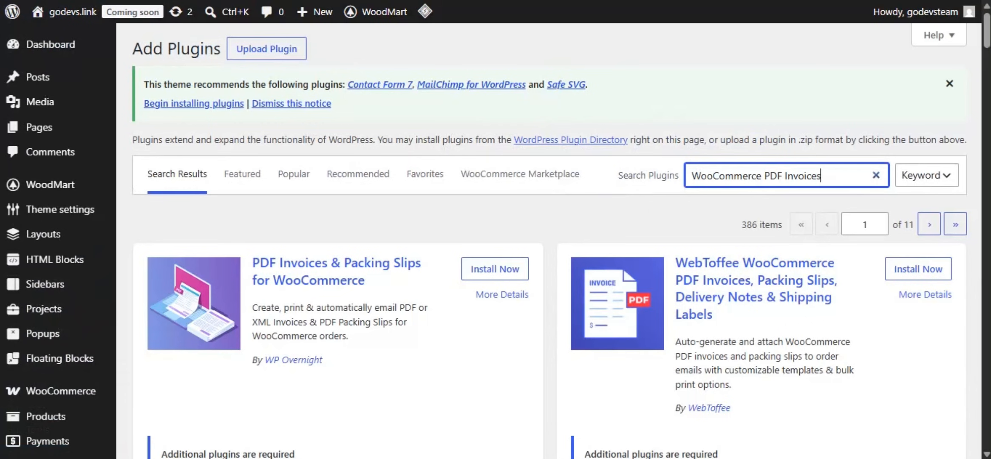
Install and activate the WebToffee WooCommerce PDF Invoices, Packing Slips, Delivery Notes & Shipping Labels plugin
scroll(548, 255, "down", 2)
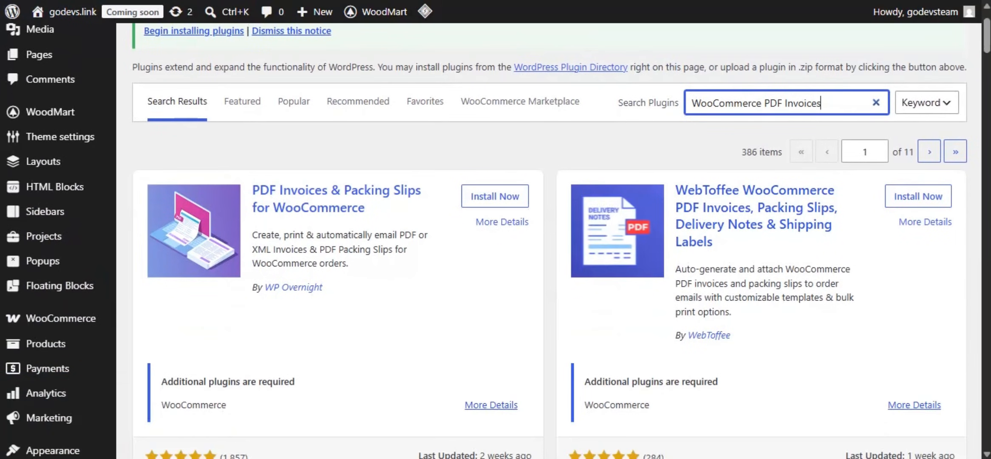
left_click(918, 195)
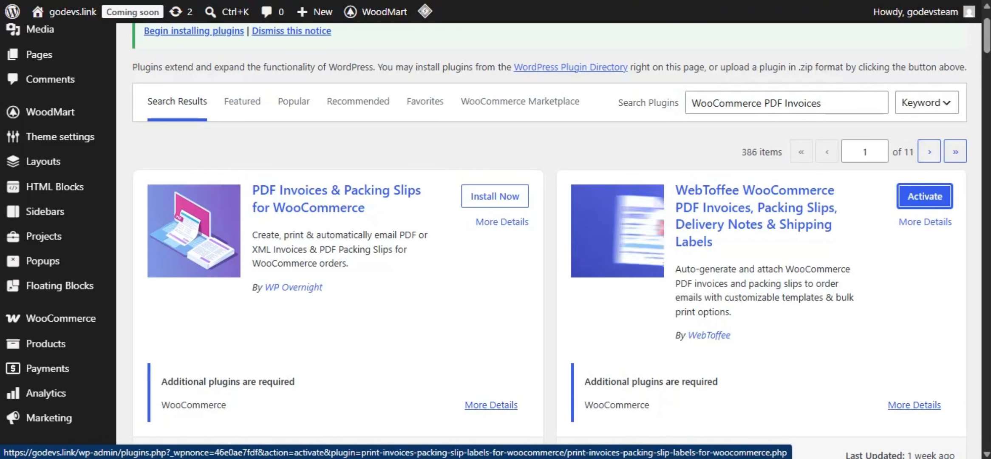
left_click(924, 196)
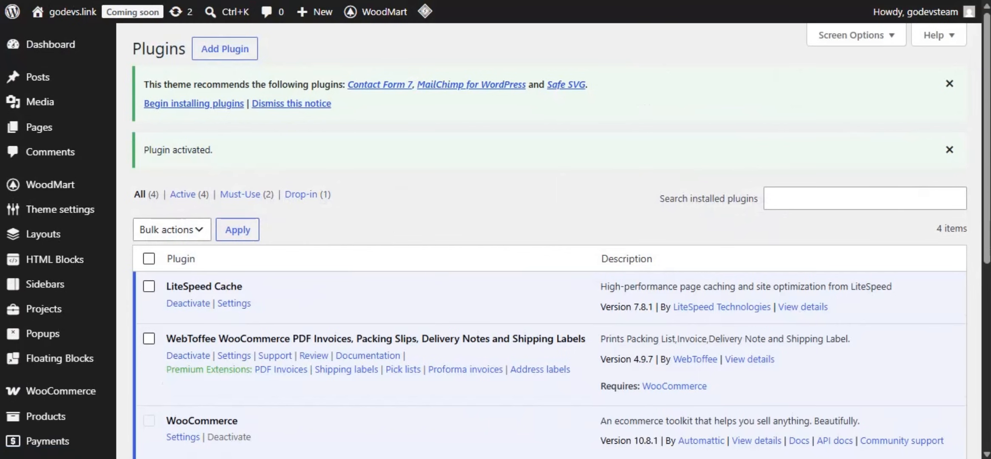
Go to the WooCommerce orders list and open the cancelled order for editing
scroll(548, 238, "down", 3)
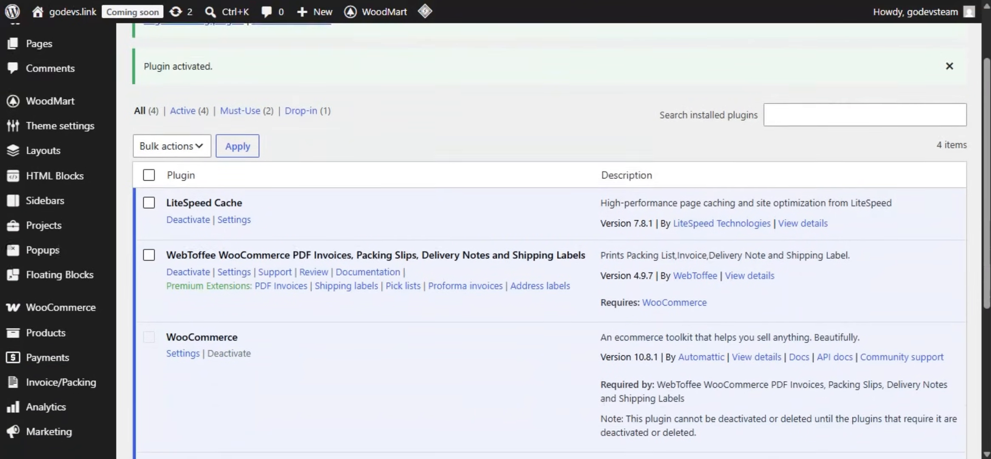
mouse_move(61, 246)
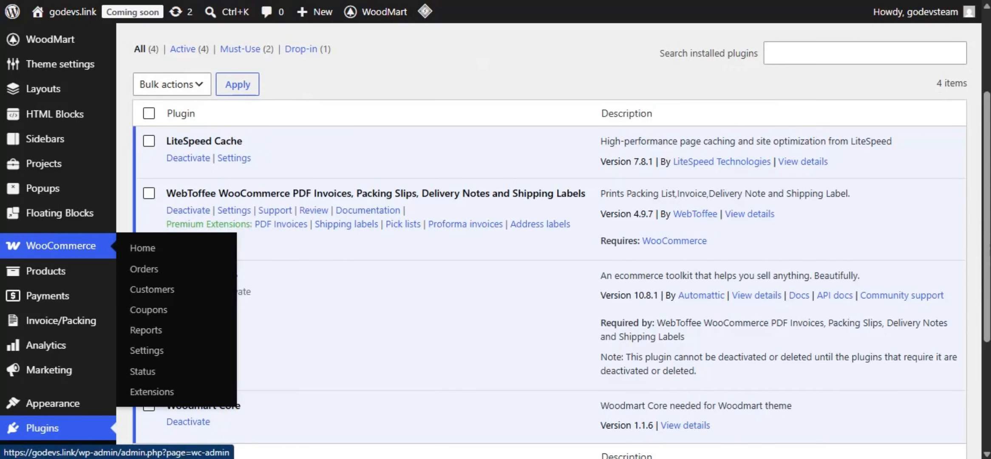
left_click(144, 269)
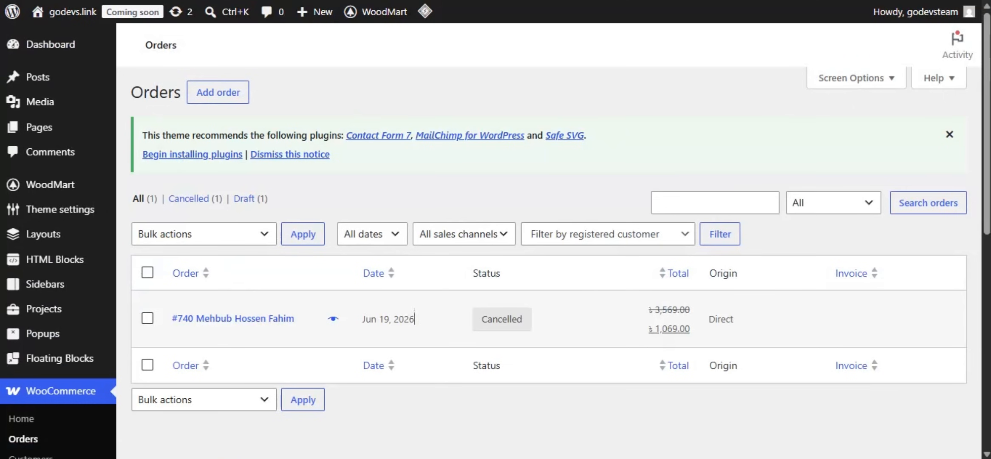
left_click(414, 318)
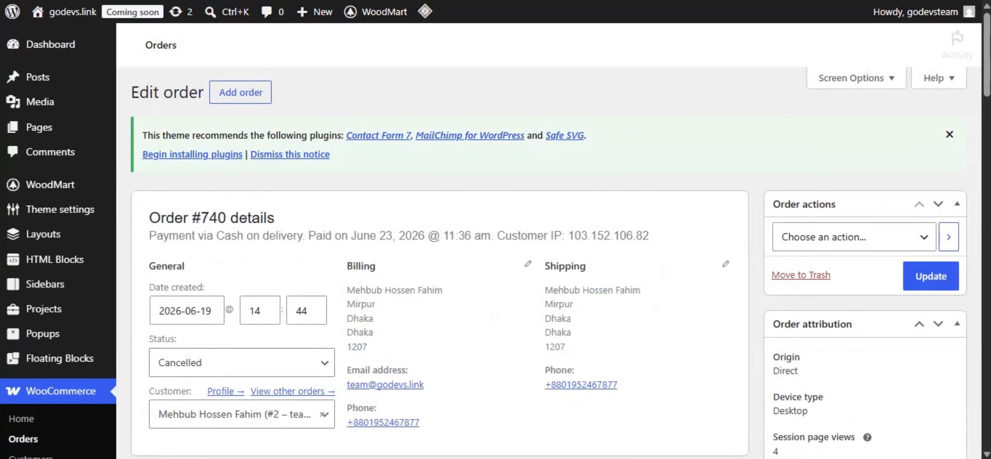
Print the order's invoice from its Invoice/Packing documents, using Microsoft Print to PDF as the destination
scroll(622, 335, "down", 10)
scroll(623, 336, "down", 15)
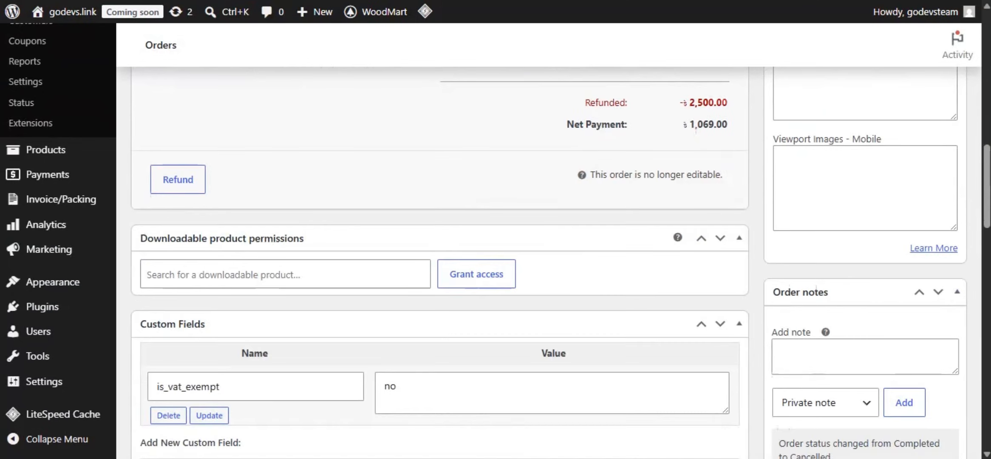
scroll(439, 261, "up", 10)
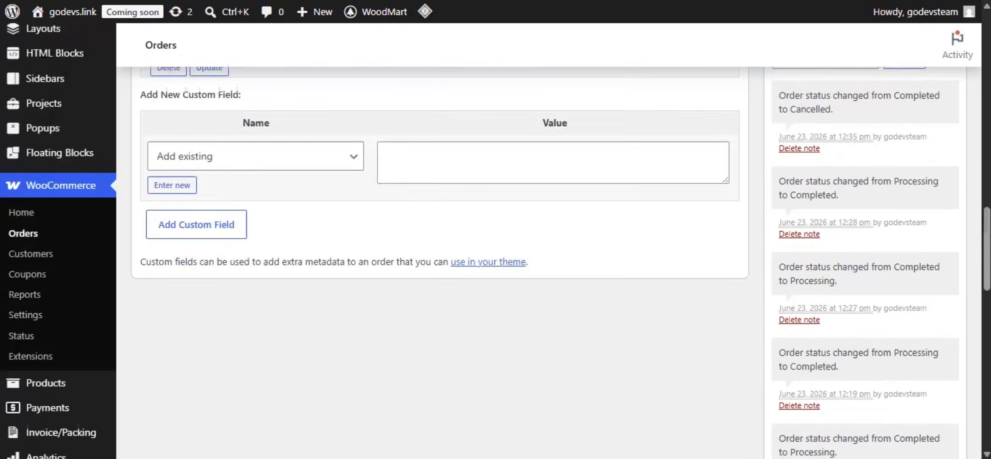
scroll(439, 262, "down", 10)
scroll(440, 262, "down", 8)
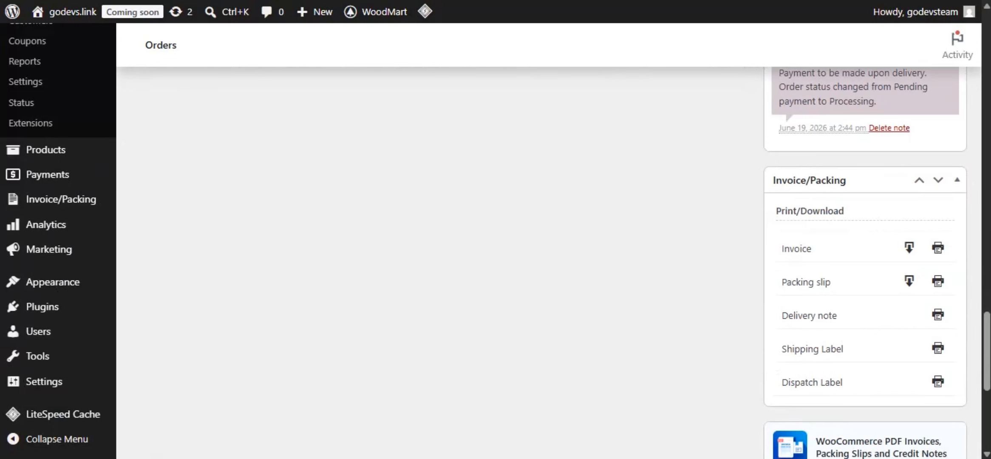
scroll(909, 170, "up", 2)
scroll(908, 170, "down", 5)
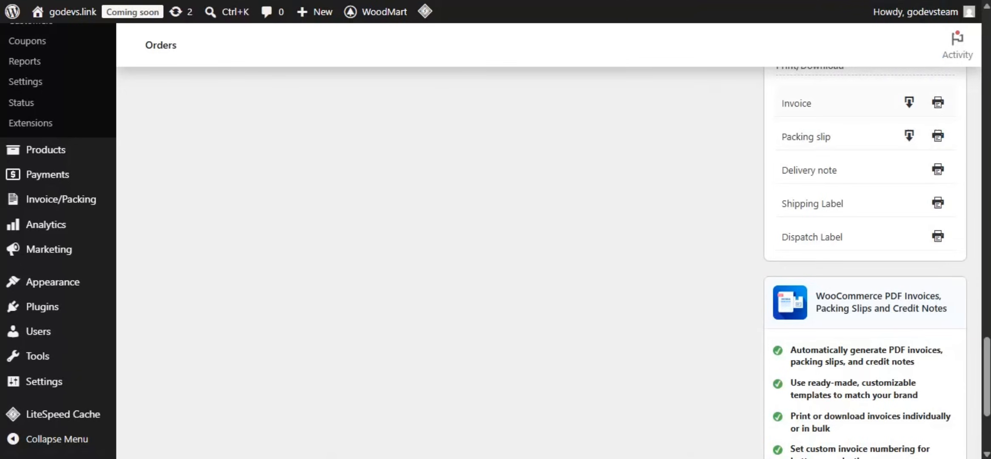
left_click(938, 102)
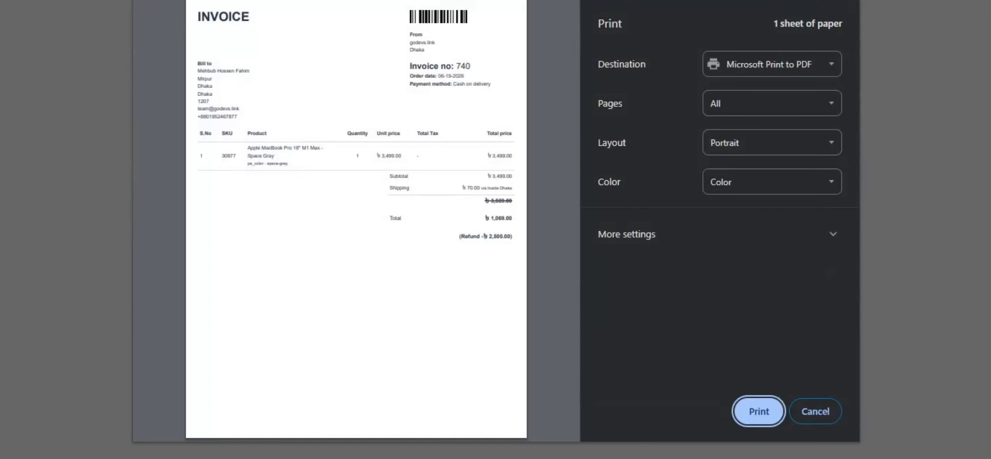
left_click_drag(196, 62, 408, 175)
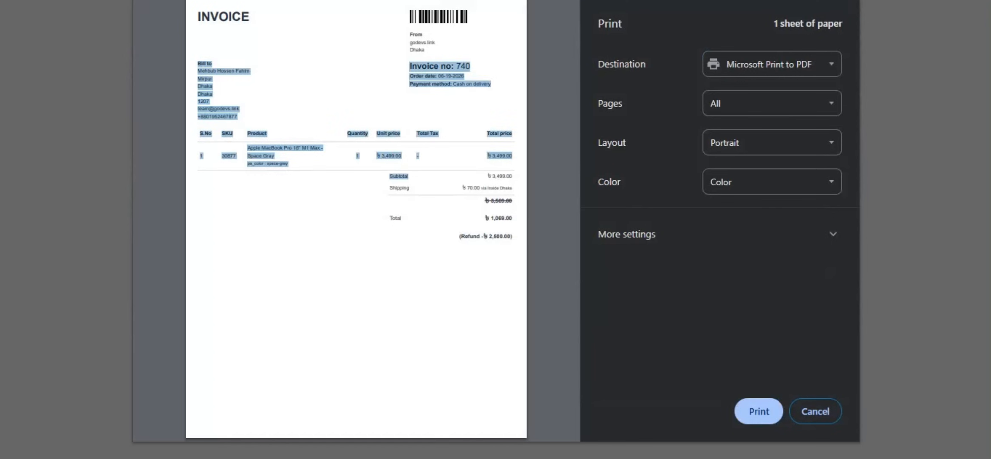
left_click(408, 178)
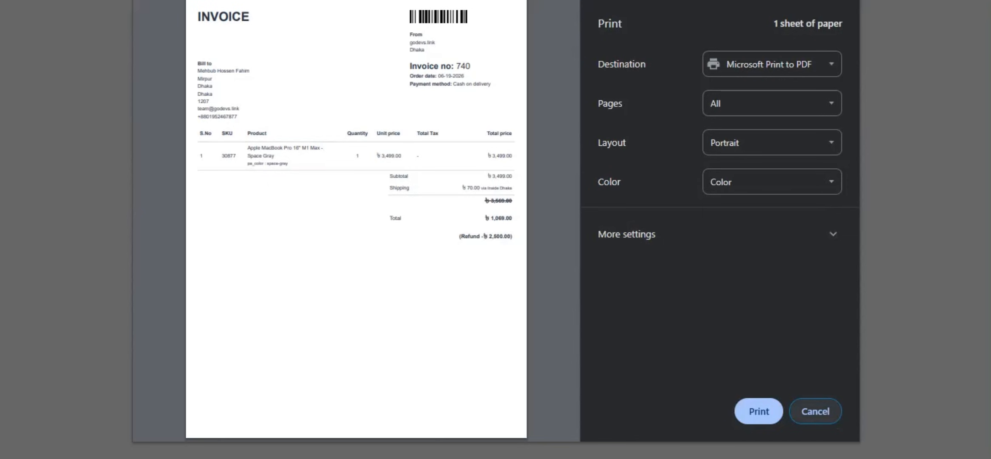
key("Escape")
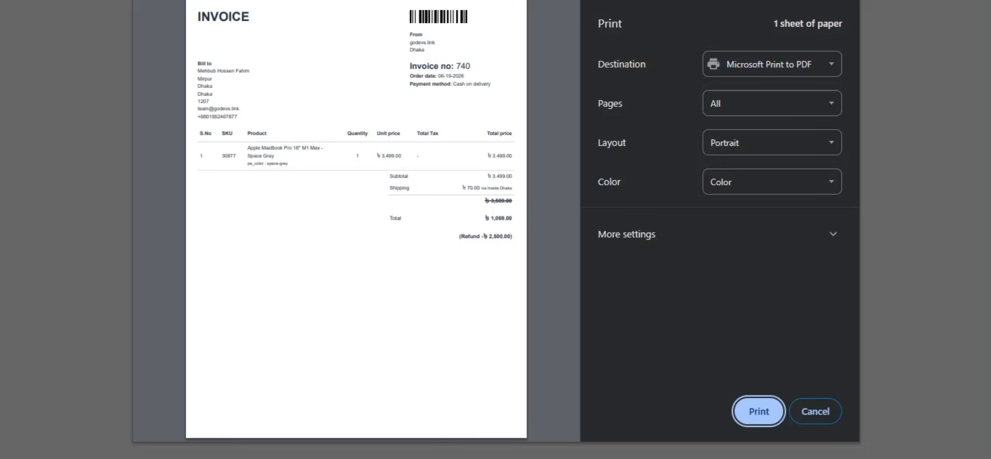
key("Return")
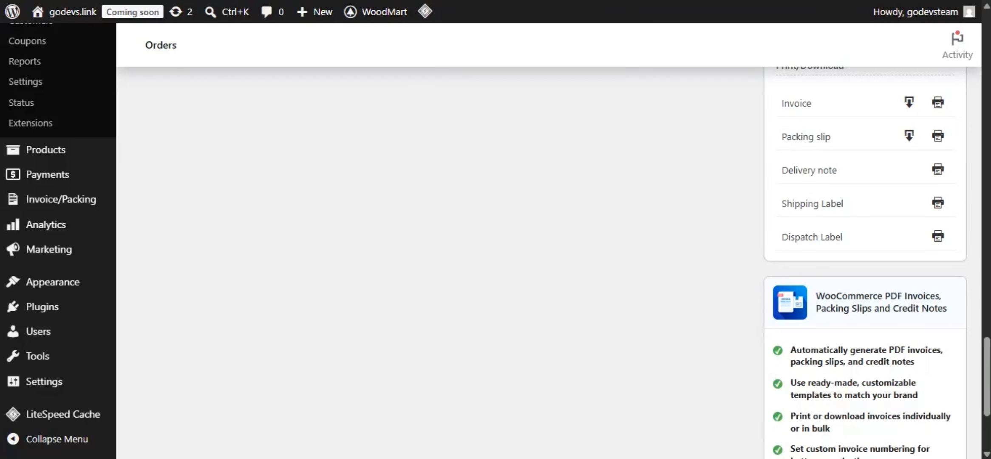
Add a private note reading "Payment confirm" to the order notes
scroll(495, 243, "up", 10)
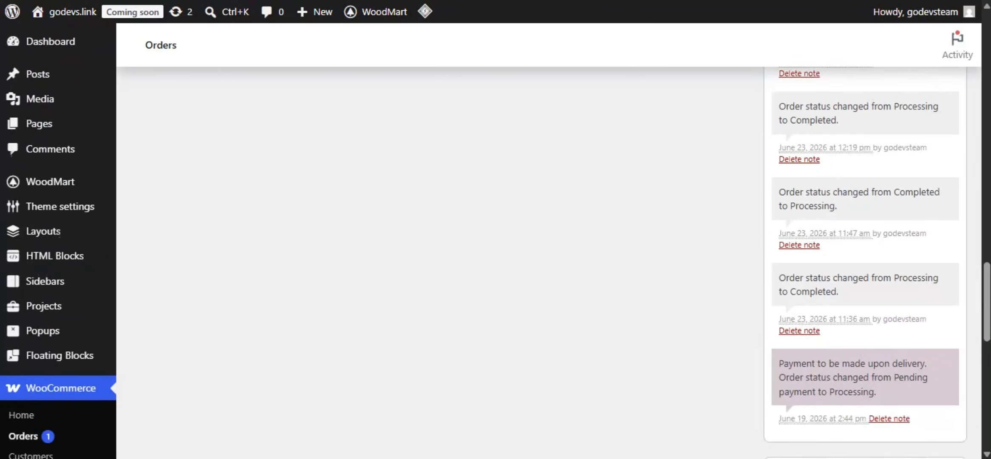
scroll(496, 242, "up", 3)
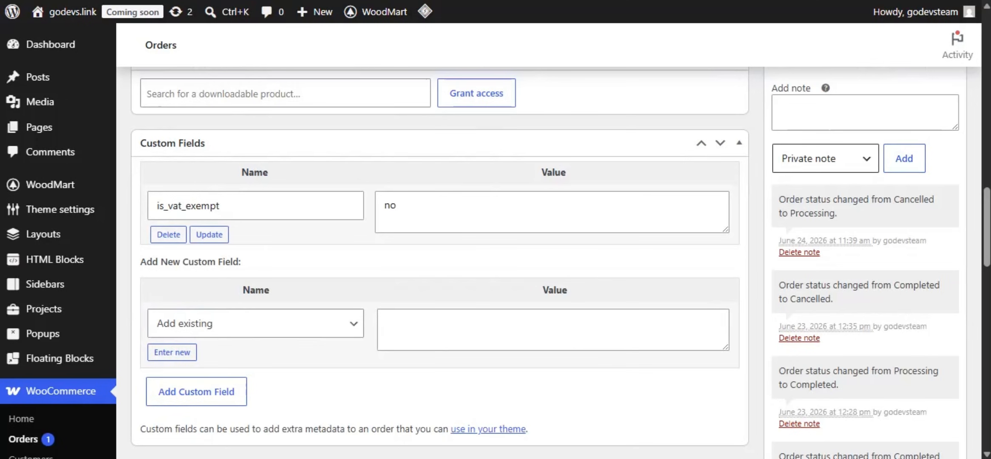
scroll(552, 254, "up", 3)
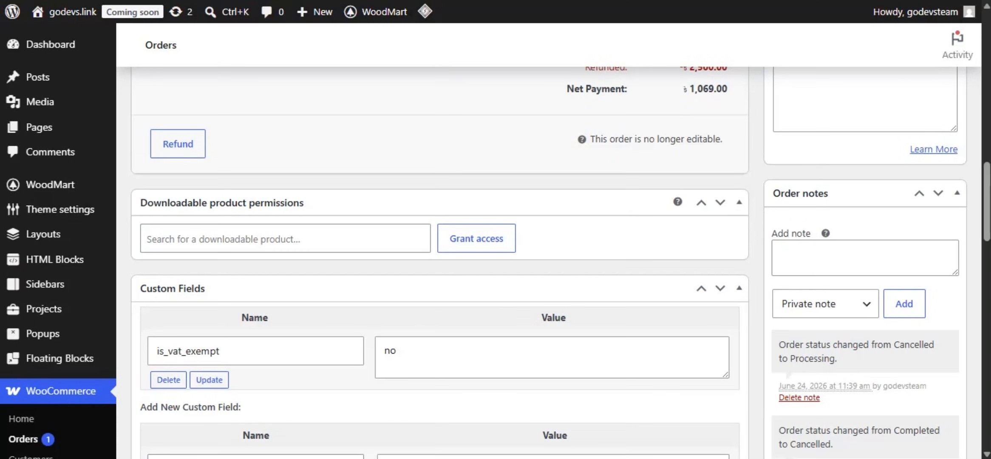
left_click(826, 304)
left_click(865, 258)
type("P")
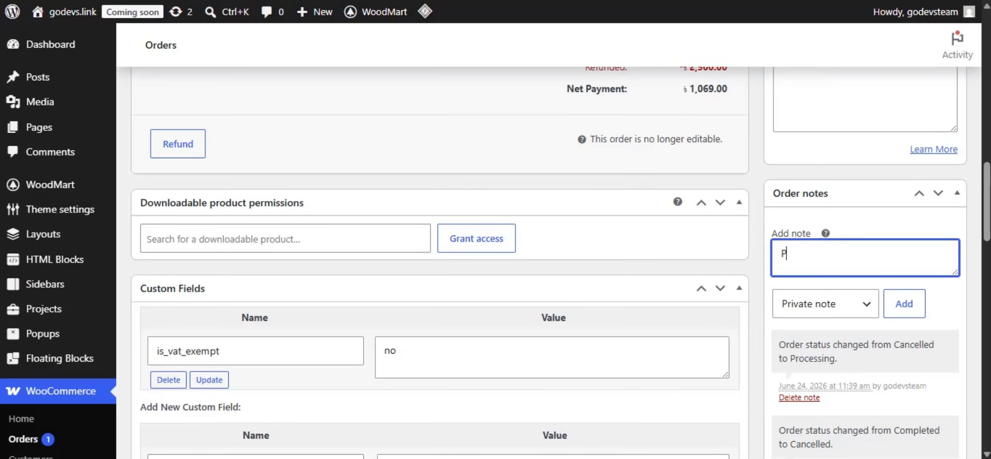
type("ayment confirm,")
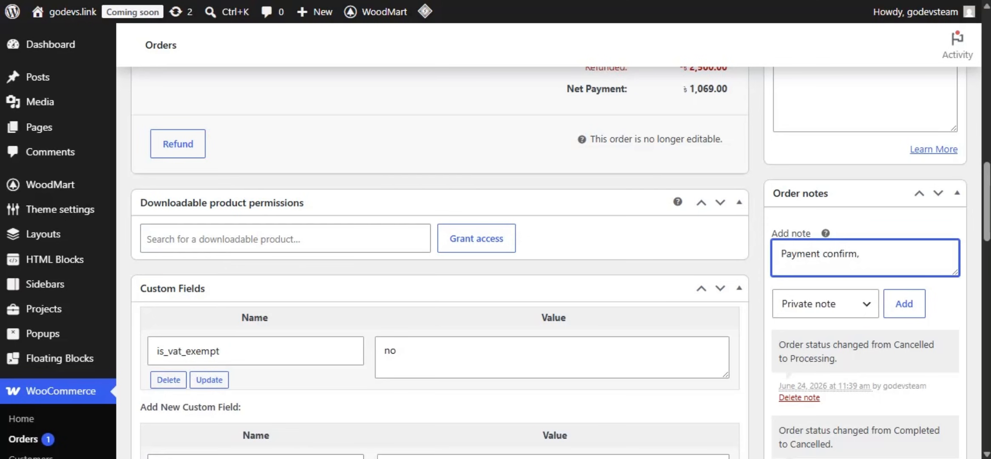
scroll(440, 255, "down", 2)
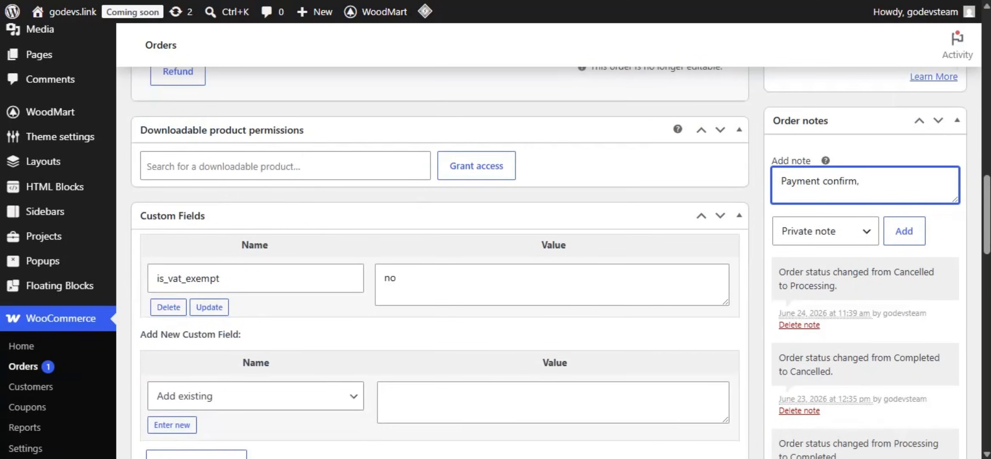
left_click(904, 230)
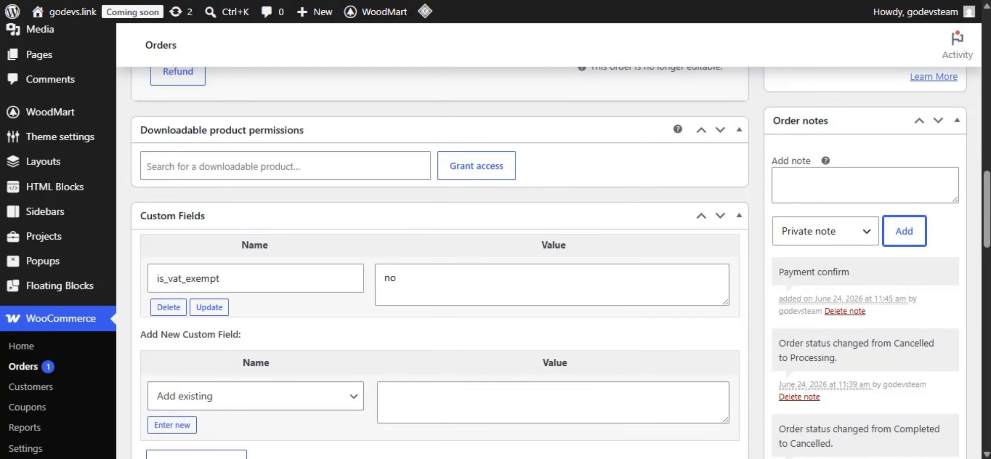
left_click_drag(778, 272, 850, 272)
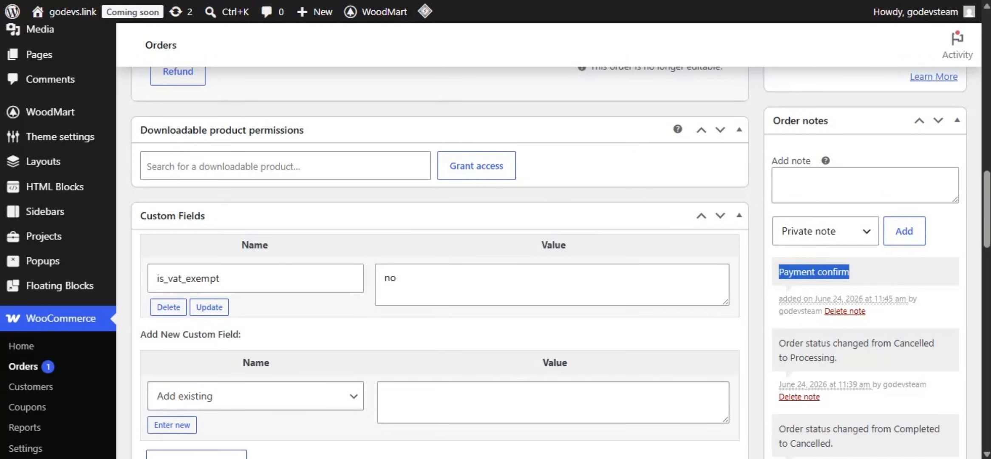
left_click(854, 273)
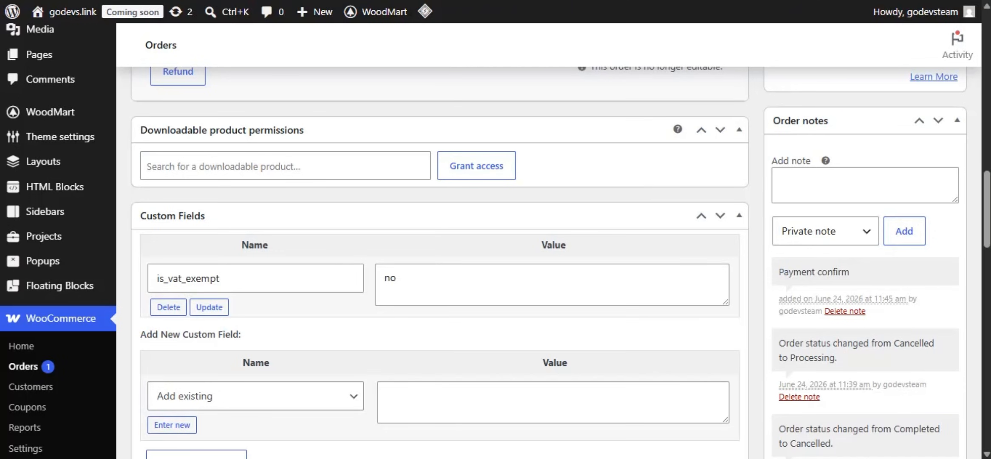
Add a "Note to customer" reading "Delivery" to the order notes
left_click(824, 230)
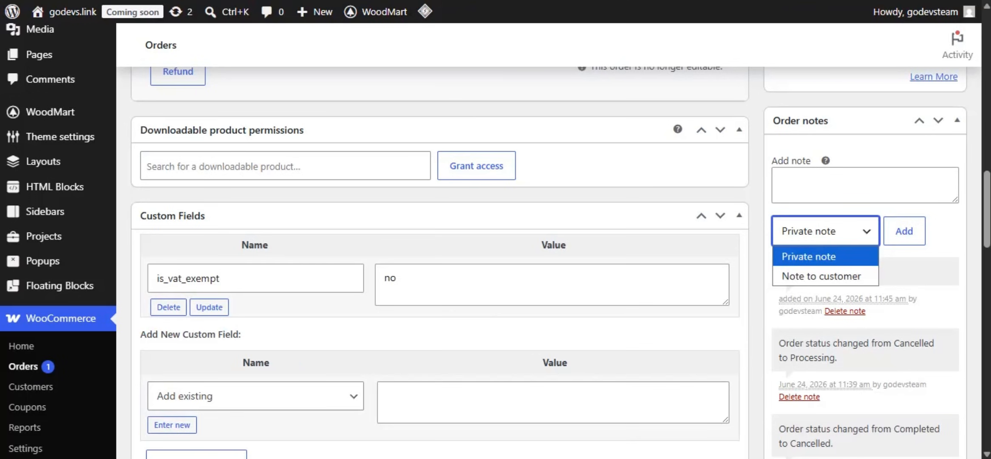
key("Down")
key("Up")
key("Down")
key("Return")
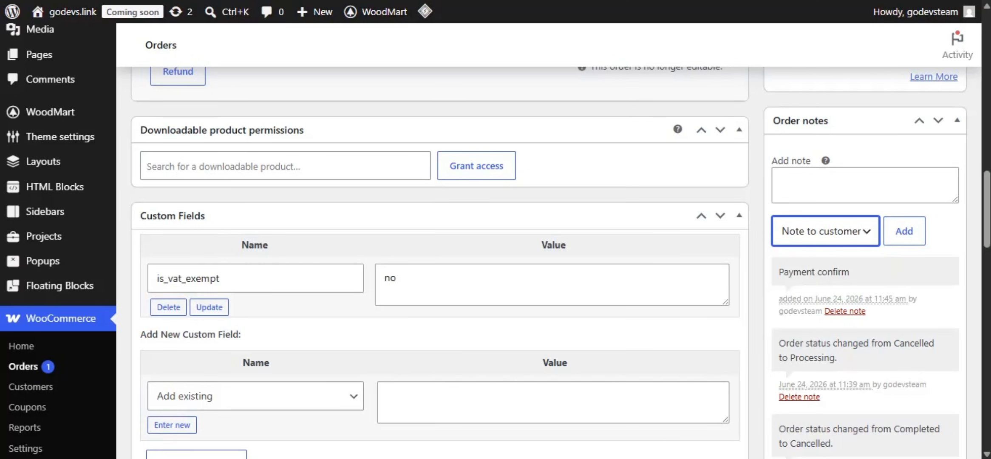
left_click(780, 181)
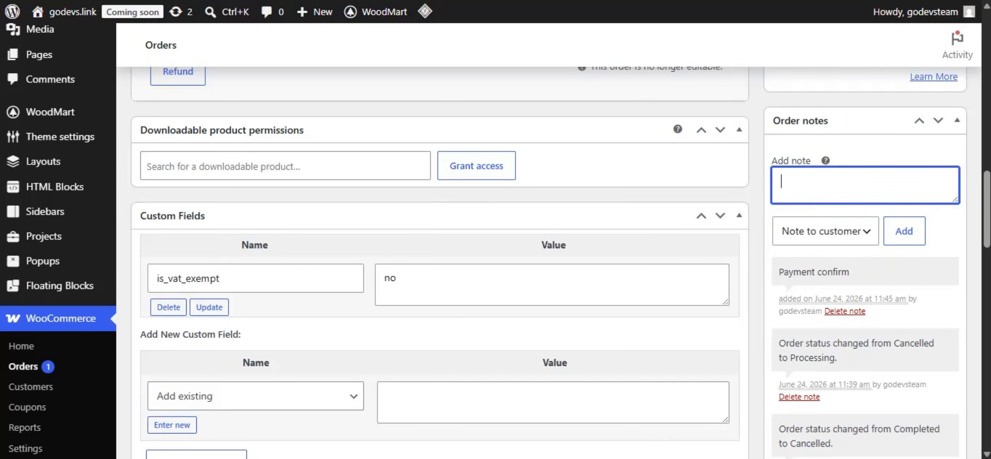
type("Delivery")
left_click(903, 231)
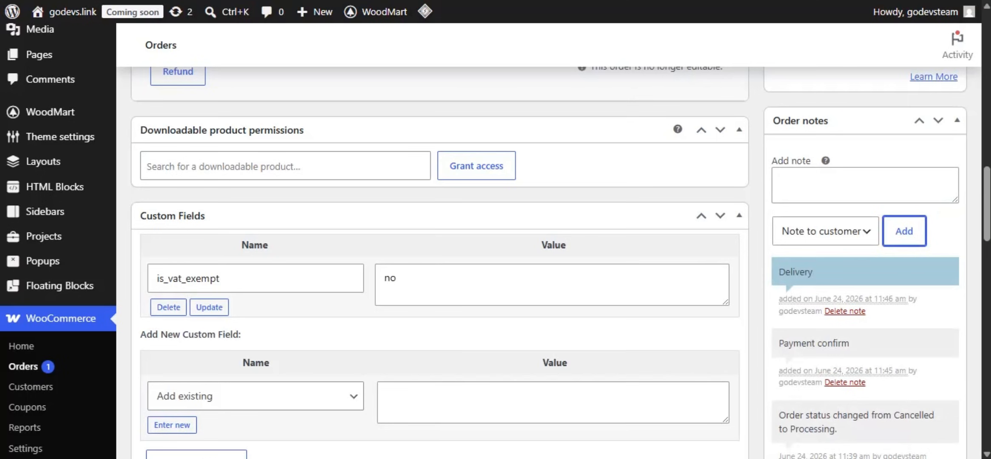
double_click(795, 272)
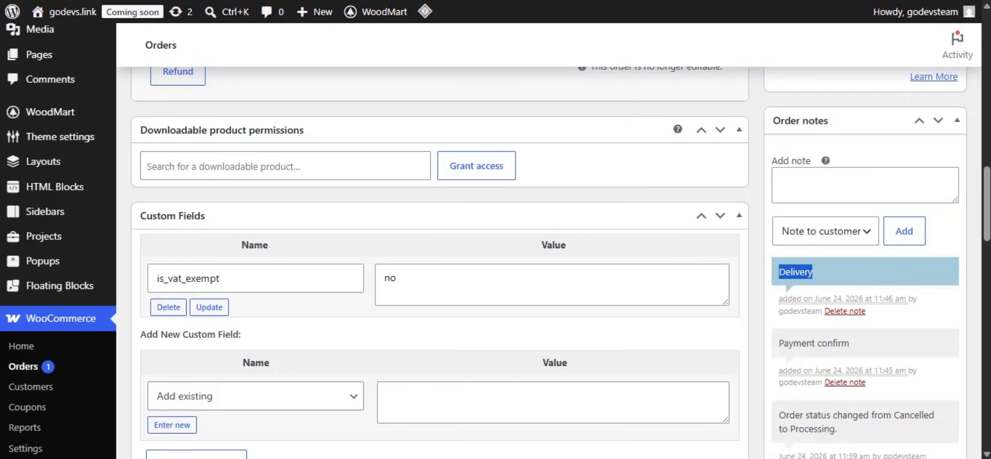
double_click(795, 272)
double_click(795, 272)
left_click(795, 272)
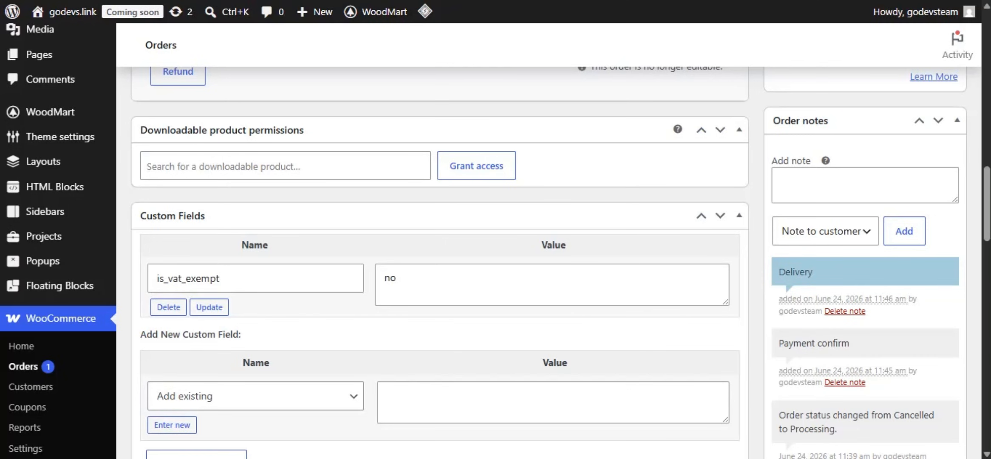